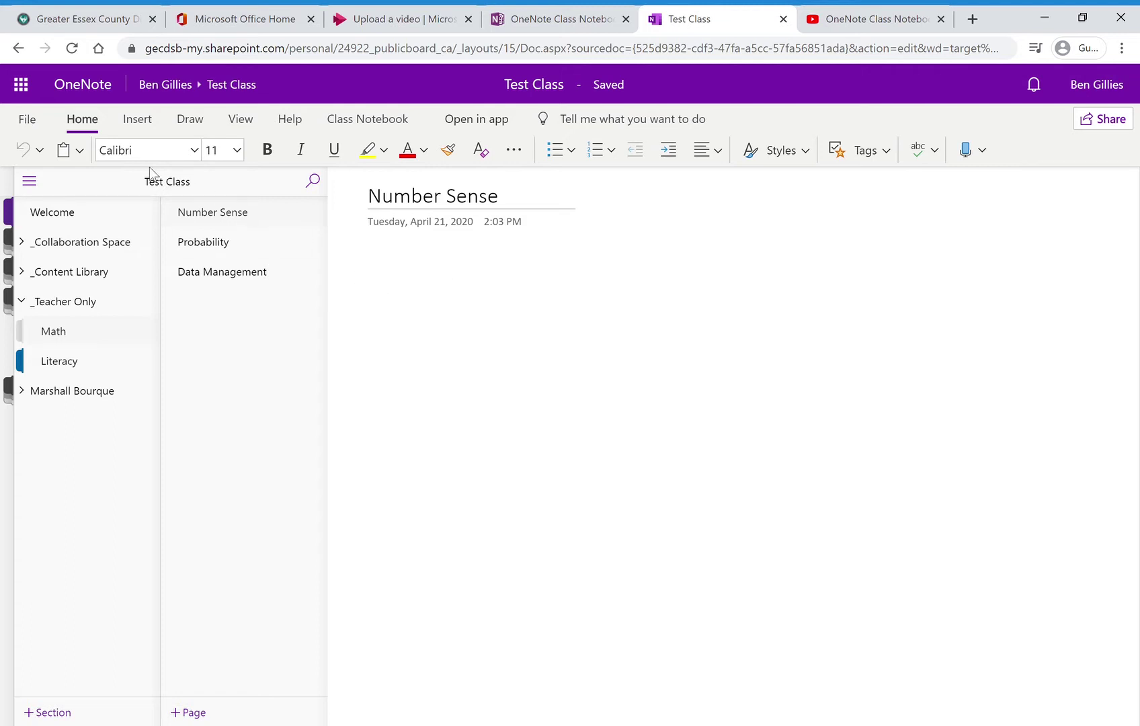
Step: Review the options for inserting files and pictures on the Number Sense page
{"action": "left_click", "coordinate": [132, 124]}
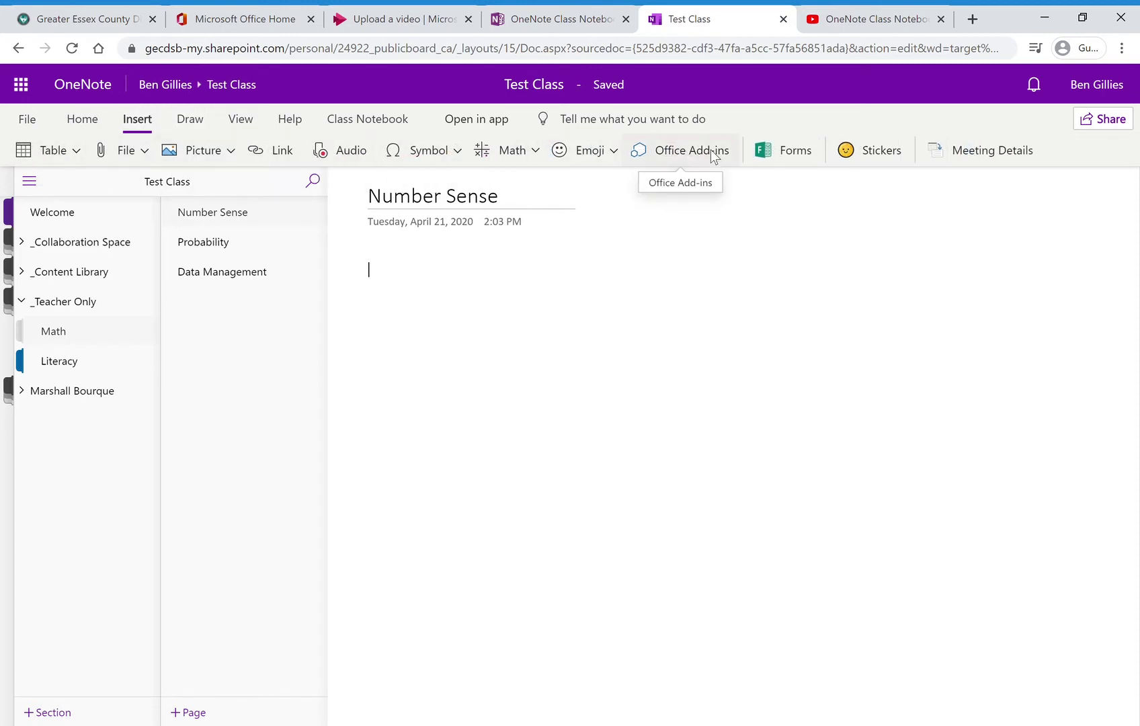
{"action": "left_click", "coordinate": [425, 320]}
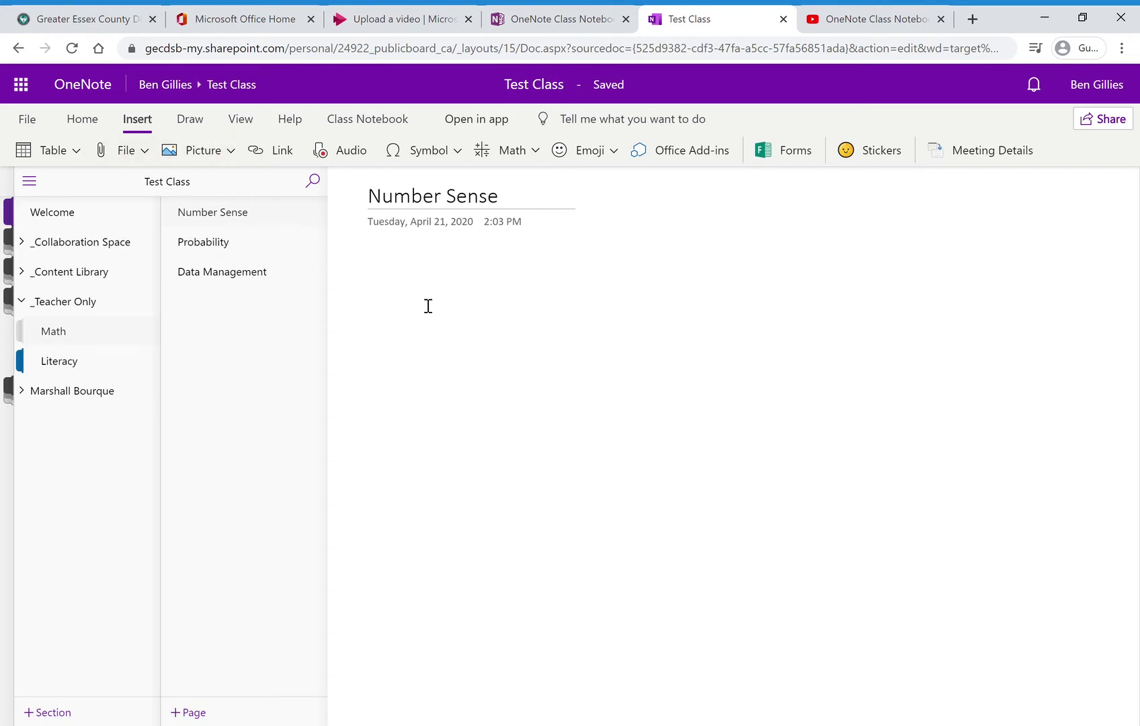
{"action": "mouse_move", "coordinate": [388, 276]}
{"action": "left_mouse_down"}
{"action": "mouse_move", "coordinate": [389, 244]}
{"action": "mouse_move", "coordinate": [389, 271]}
{"action": "left_mouse_up"}
{"action": "left_click", "coordinate": [386, 279]}
{"action": "left_click", "coordinate": [515, 207]}
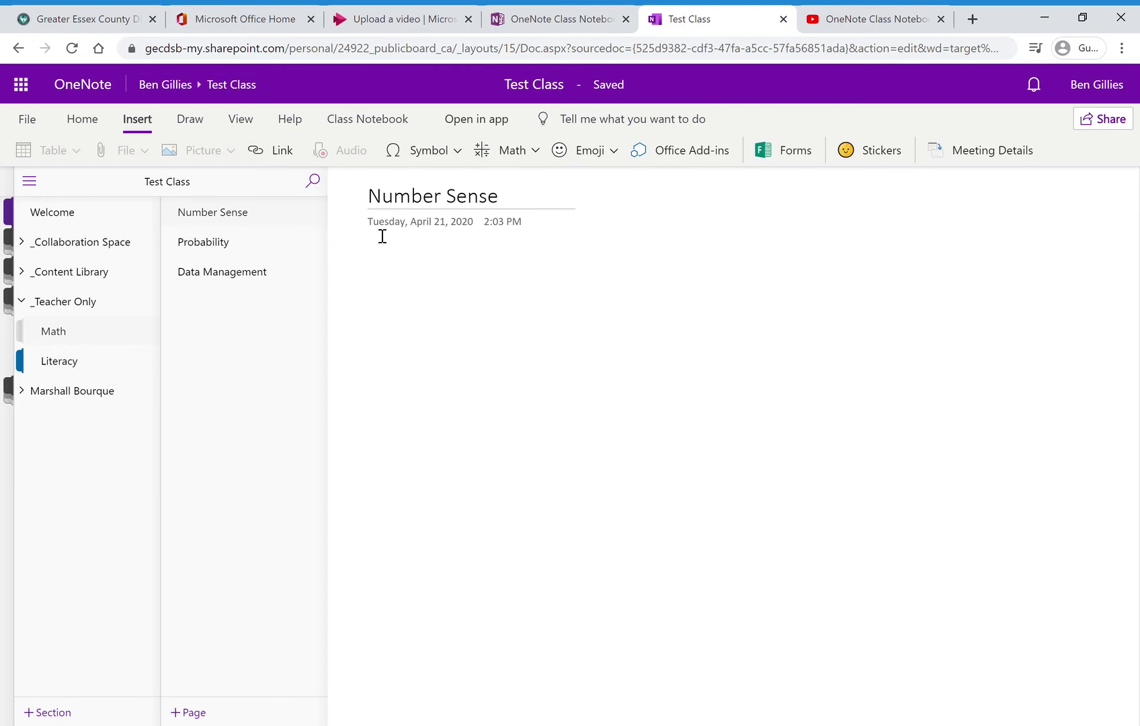
{"action": "left_click", "coordinate": [390, 258]}
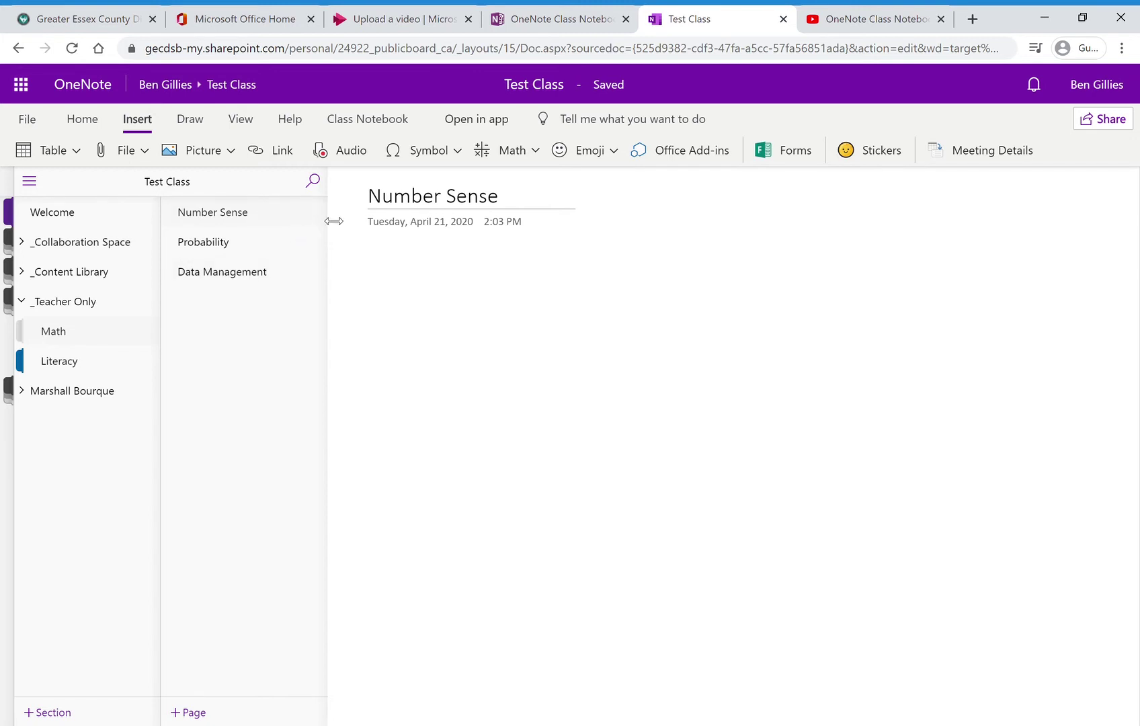
{"action": "left_click", "coordinate": [144, 153]}
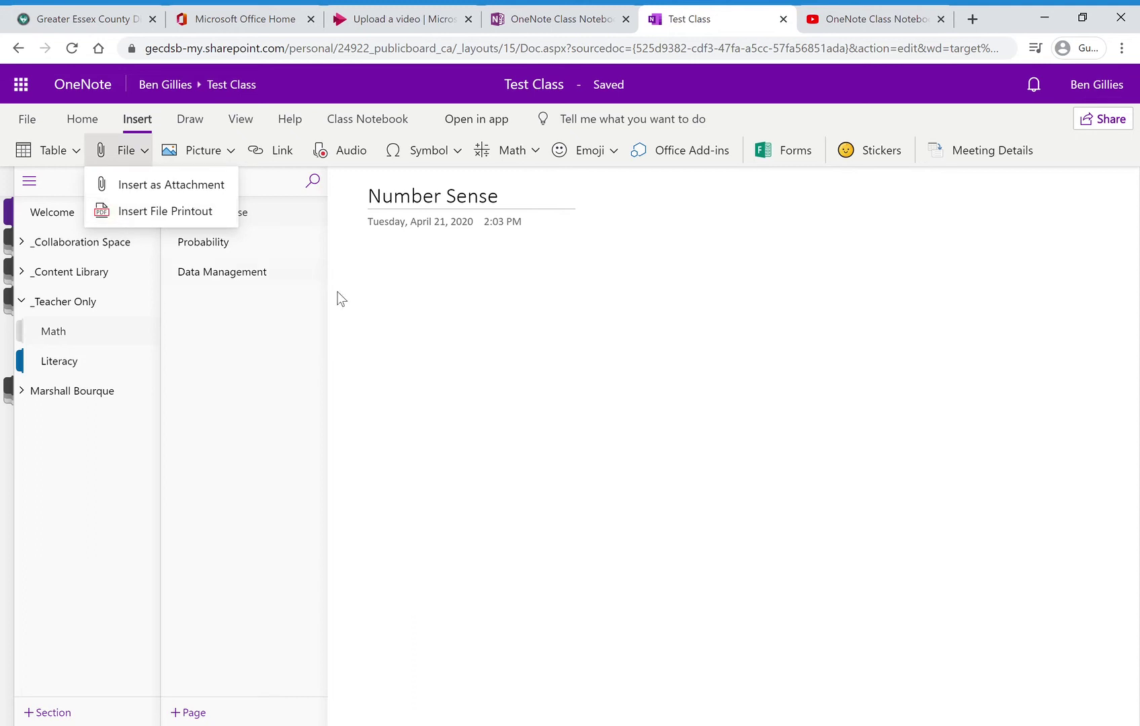
{"action": "left_click", "coordinate": [378, 272]}
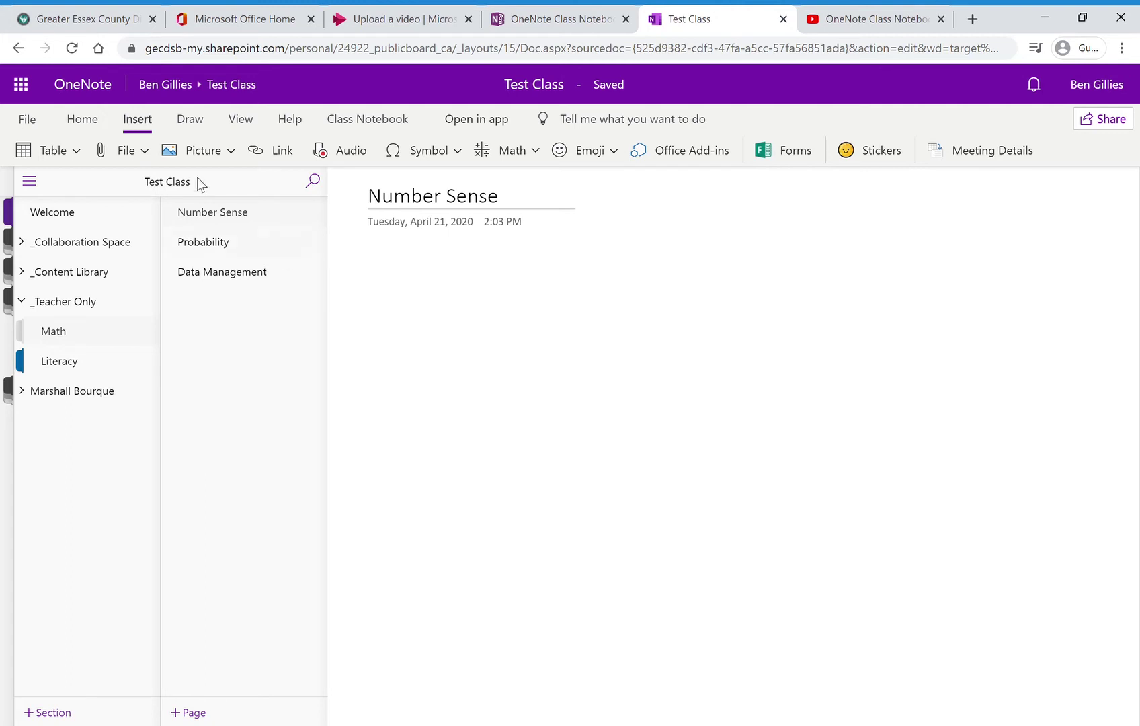
{"action": "left_click", "coordinate": [145, 151]}
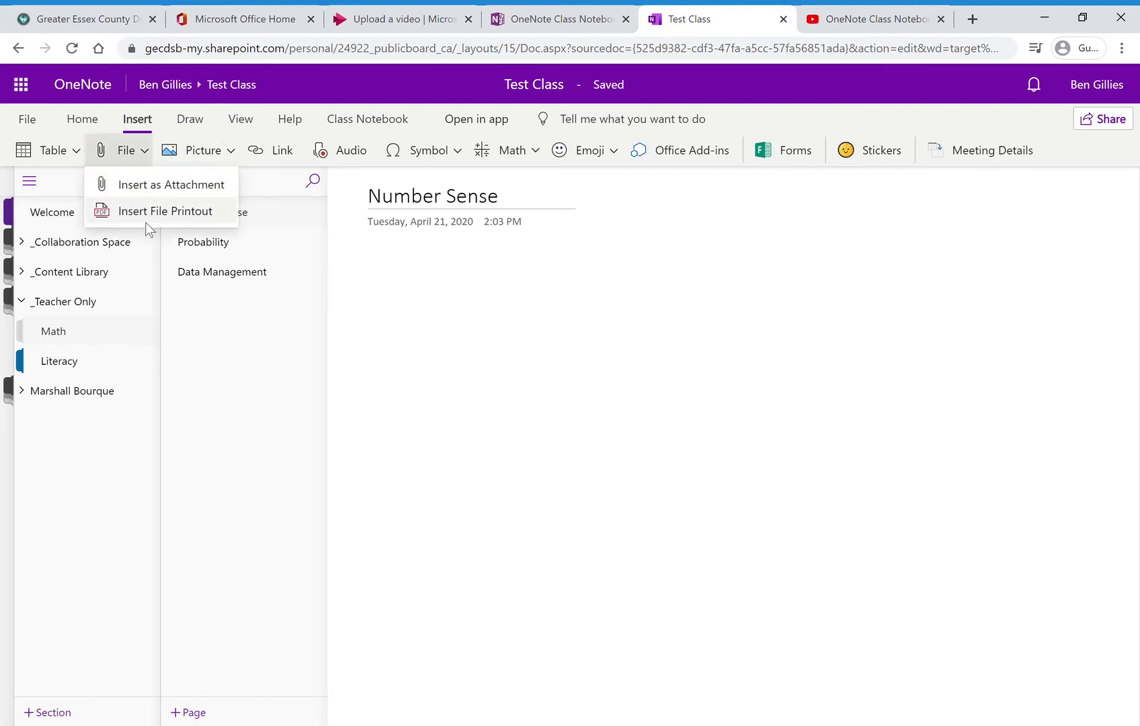
{"action": "left_click", "coordinate": [384, 267]}
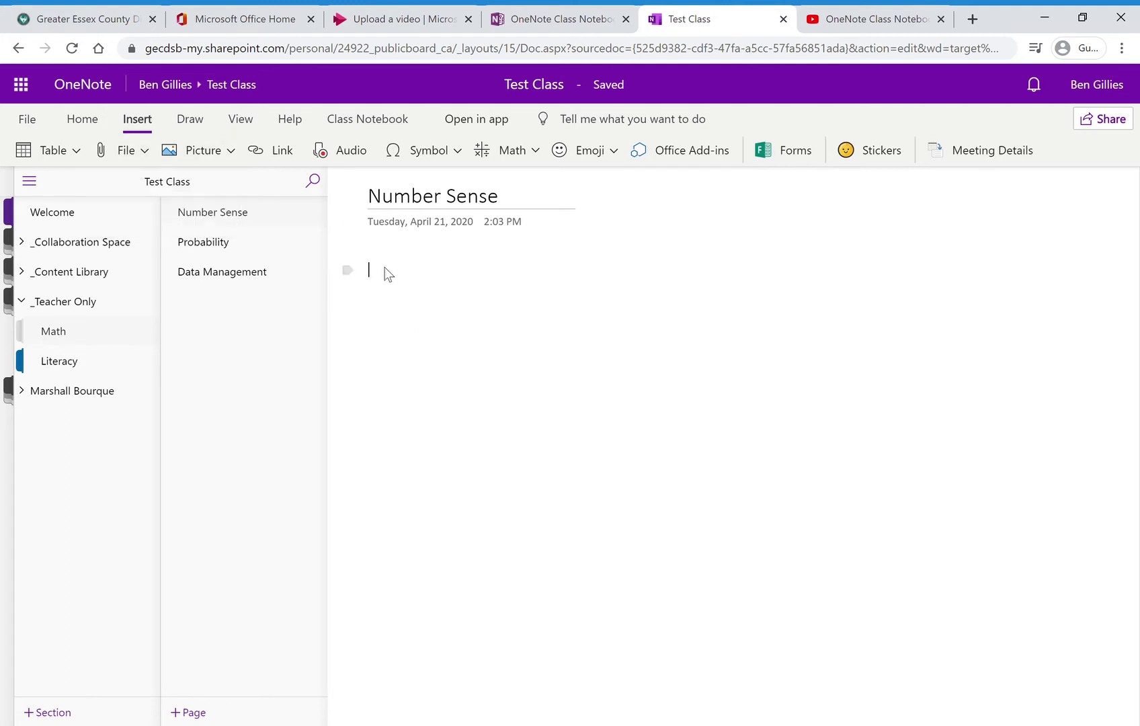
{"action": "left_click", "coordinate": [216, 151]}
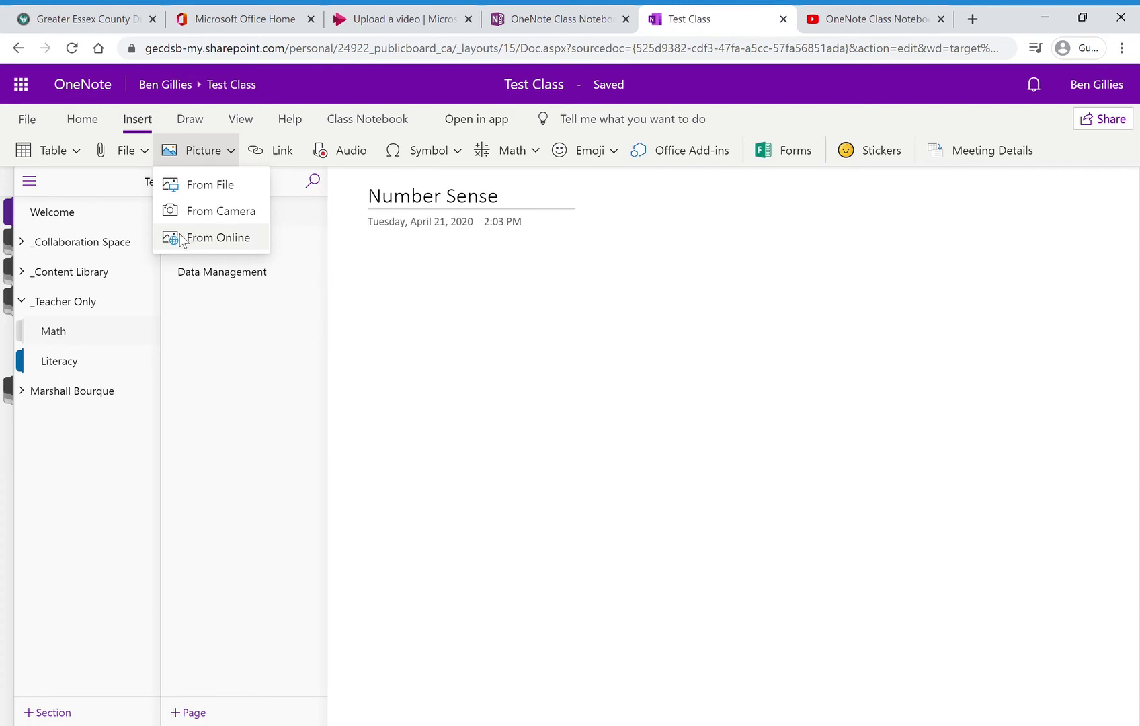
{"action": "left_click", "coordinate": [378, 280]}
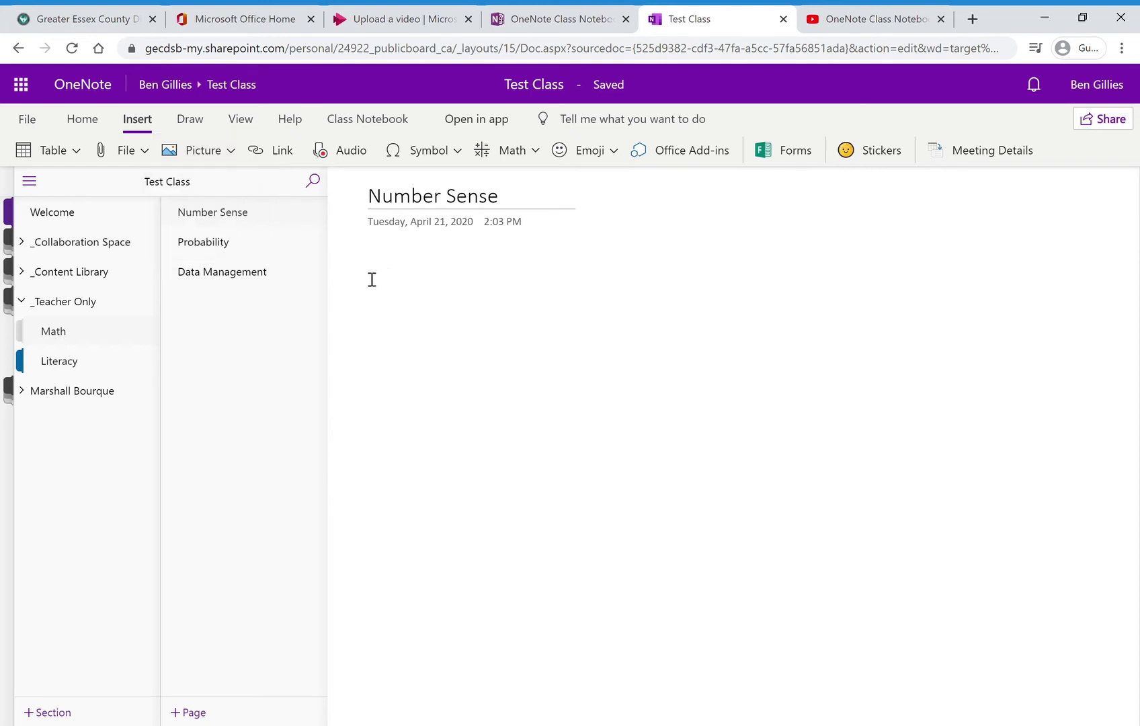
Step: Record a short audio clip on the Number Sense page, then start and pause its playback
{"action": "left_click", "coordinate": [344, 153]}
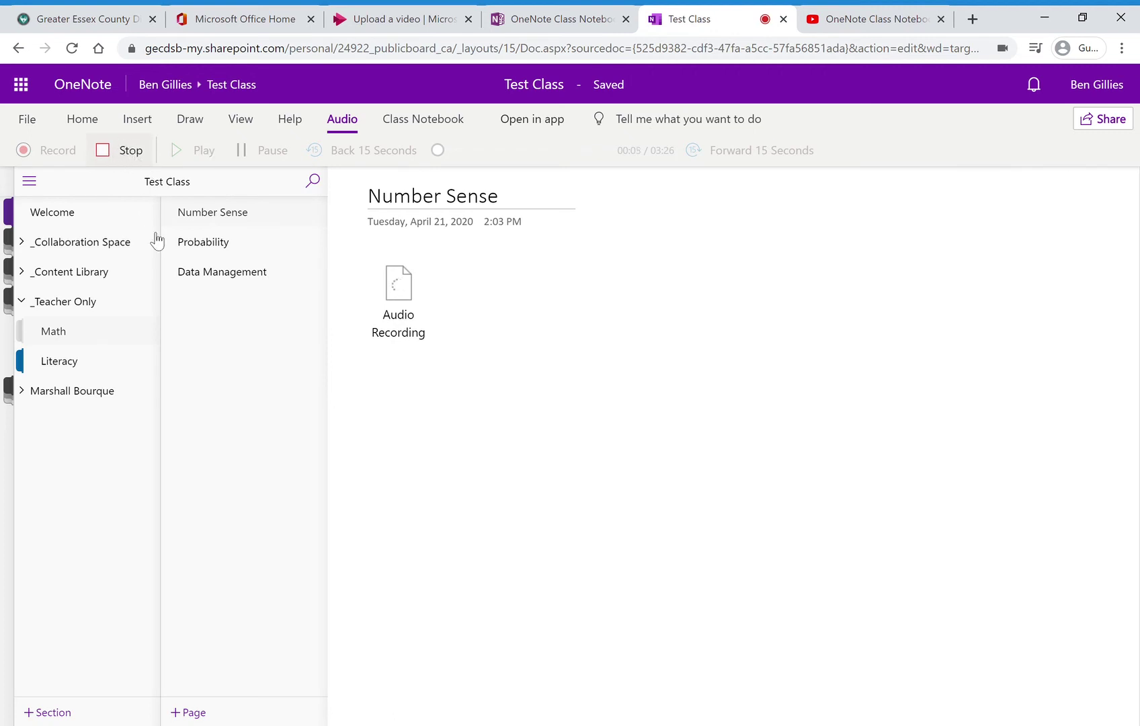
{"action": "left_click", "coordinate": [132, 149]}
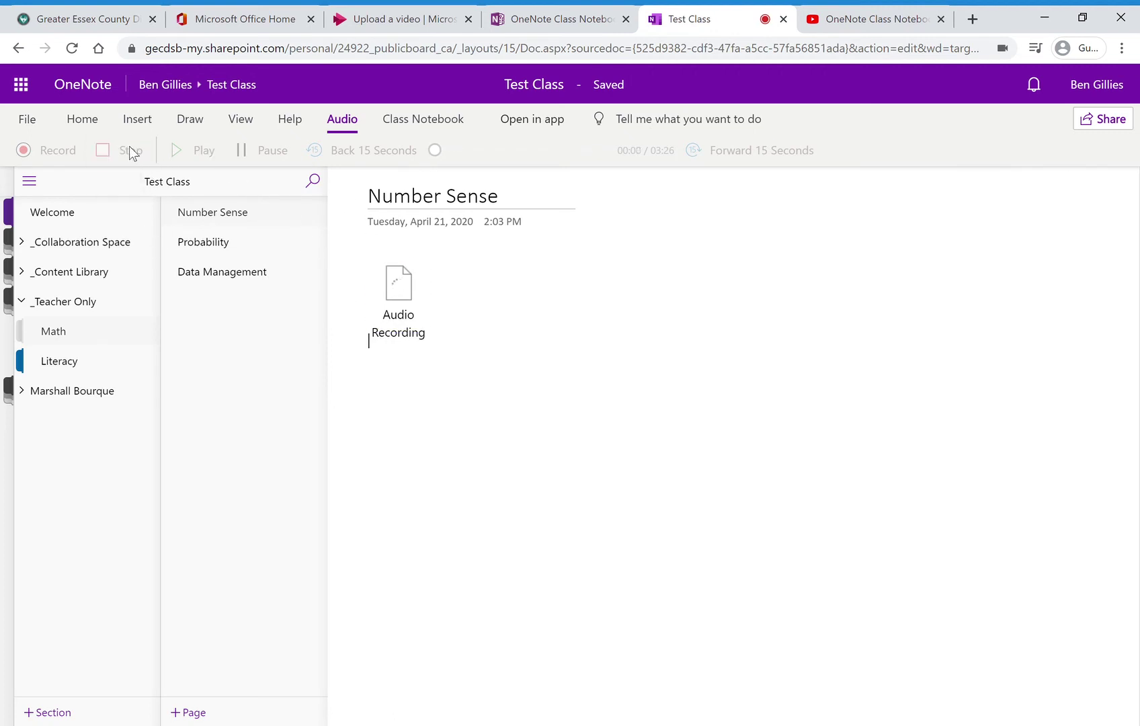
{"action": "left_click", "coordinate": [398, 299]}
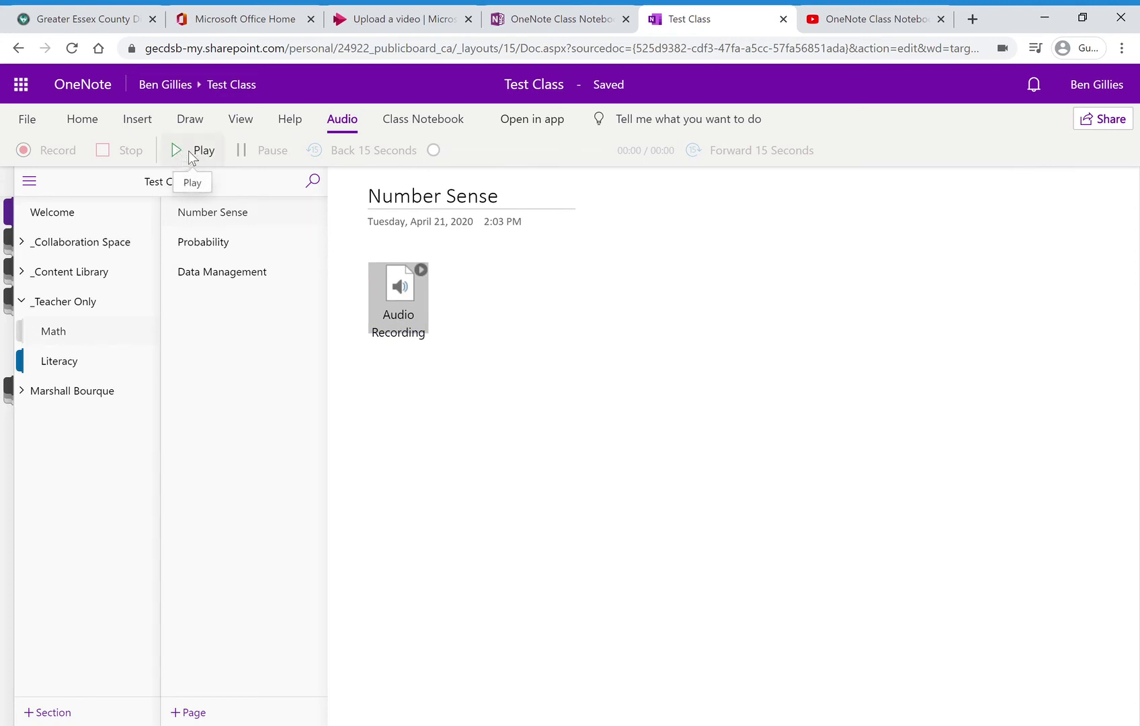
{"action": "left_click", "coordinate": [189, 150]}
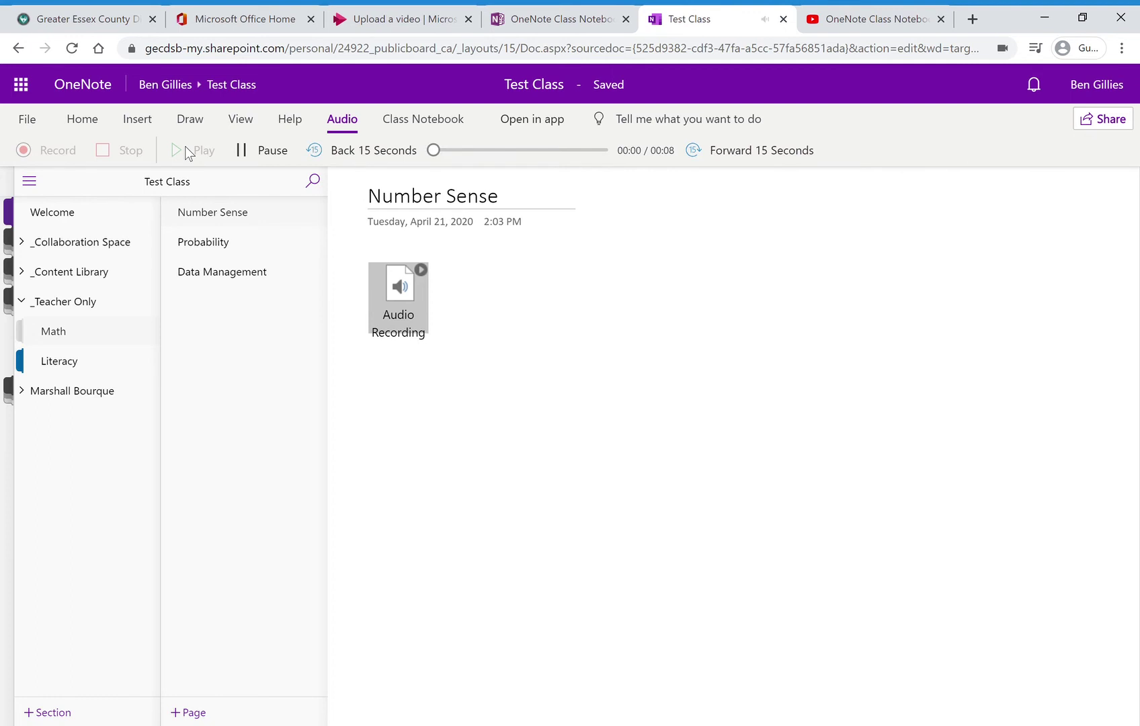
{"action": "left_click", "coordinate": [247, 151]}
Step: Delete the audio recording from the Number Sense page and return to the insert options
{"action": "left_click", "coordinate": [410, 301]}
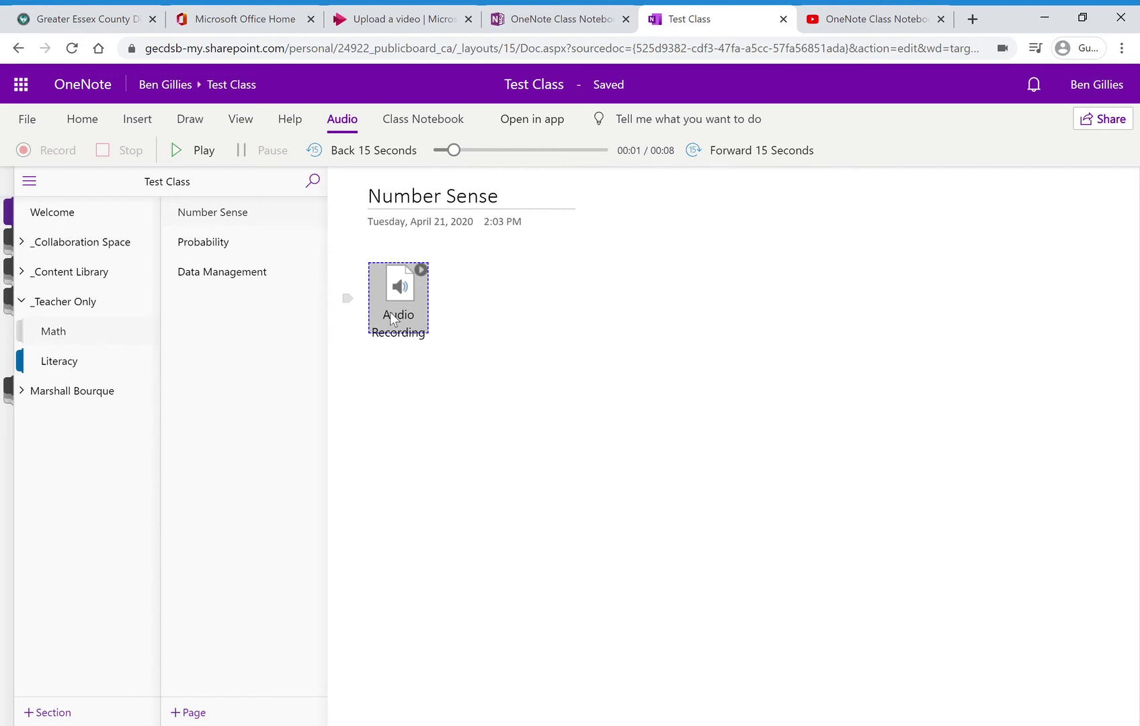
{"action": "key", "text": "Delete"}
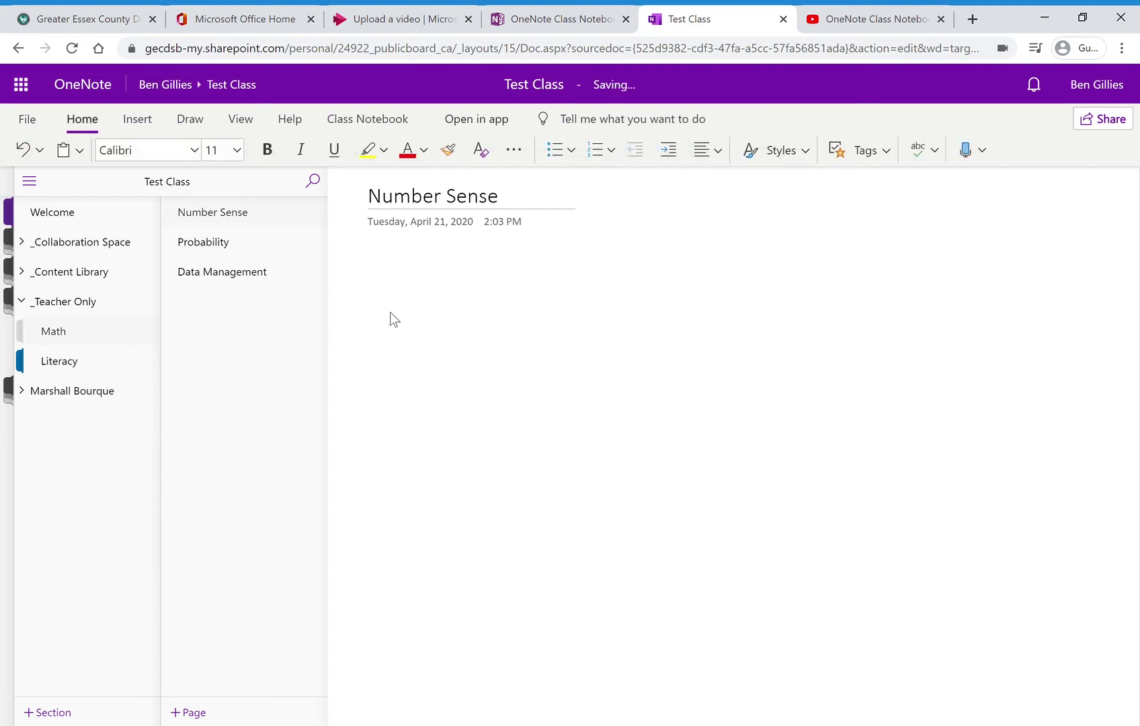
{"action": "left_click", "coordinate": [141, 120]}
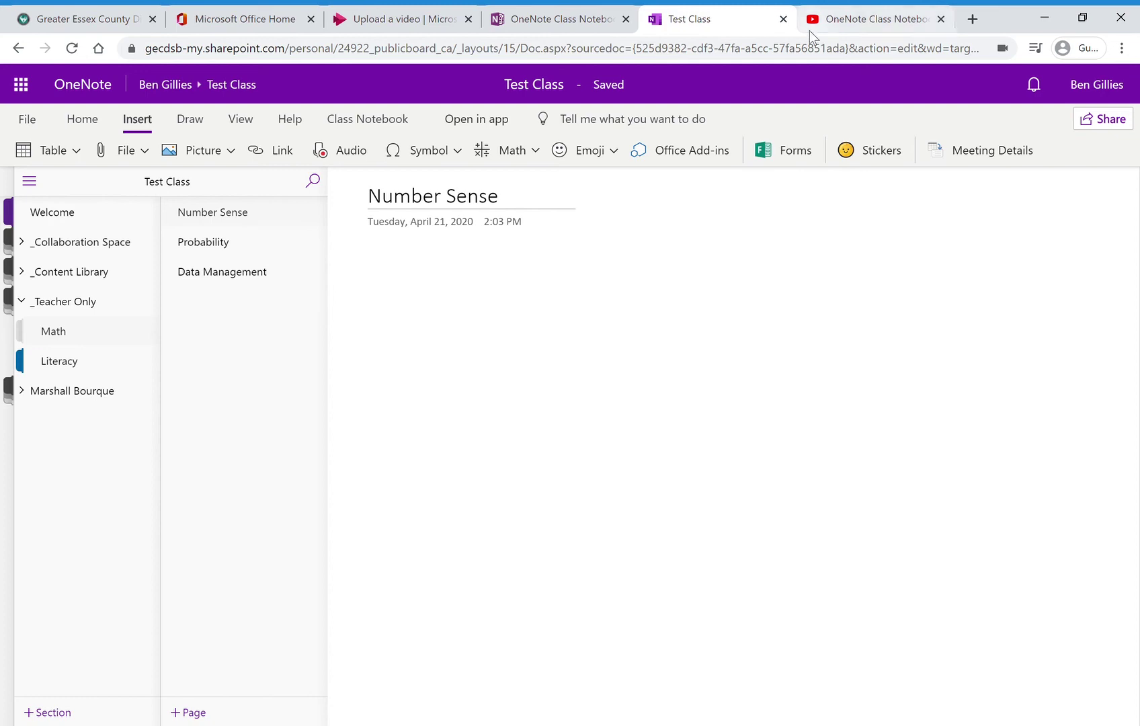
Step: Switch to the YouTube video "OneNote Class Notebook Example" and select its web address
{"action": "left_click", "coordinate": [868, 12]}
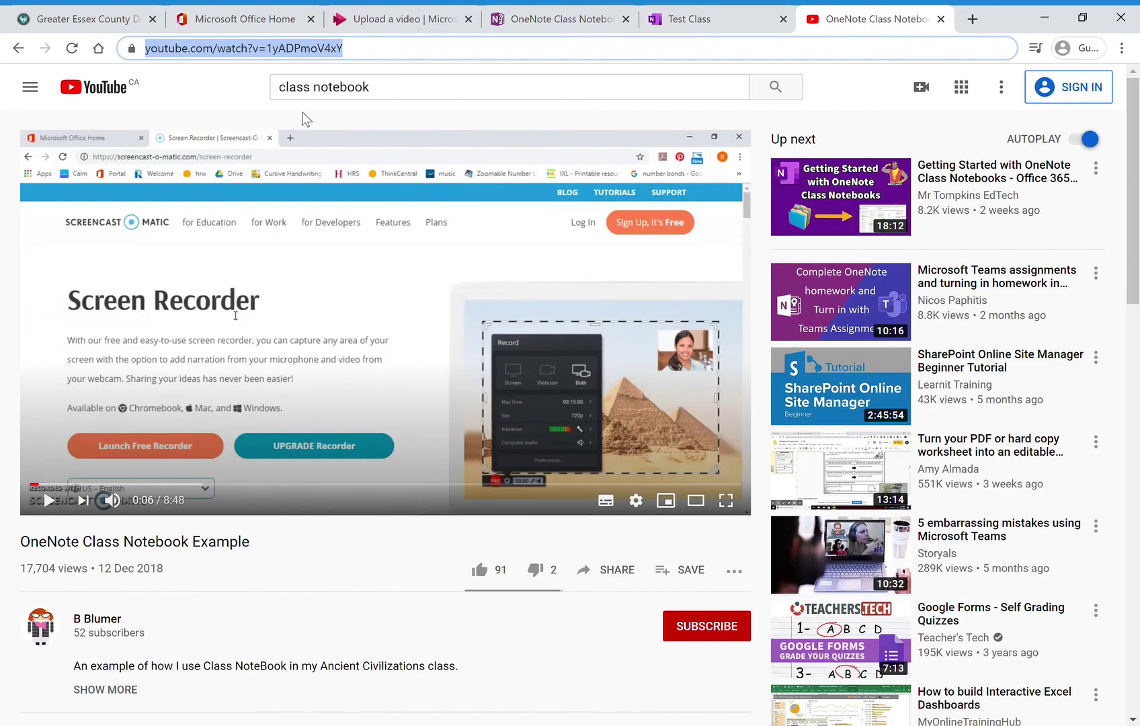
{"action": "left_click", "coordinate": [207, 87]}
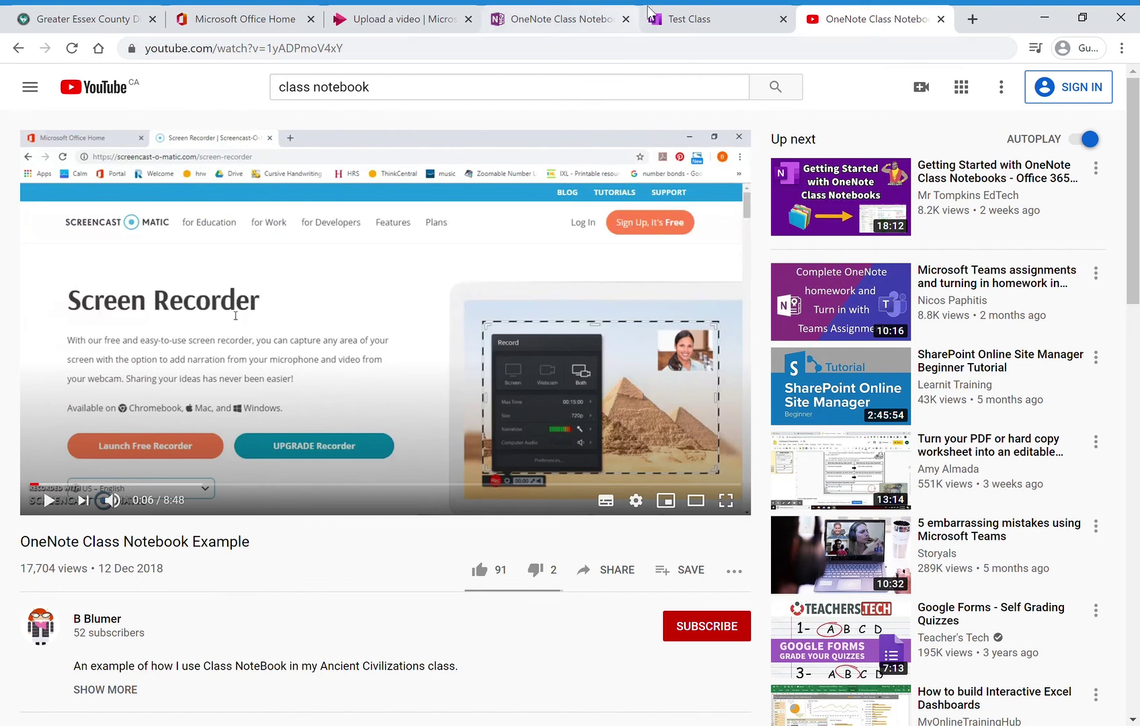
{"action": "left_click", "coordinate": [689, 11]}
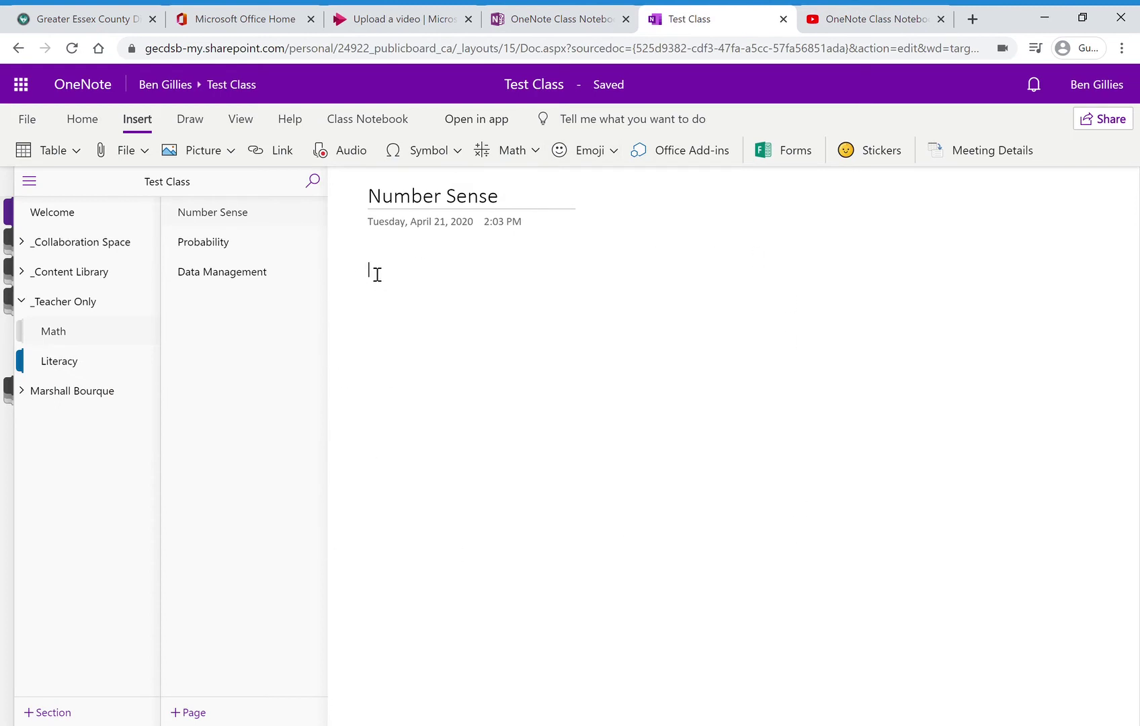
{"action": "left_click", "coordinate": [882, 22]}
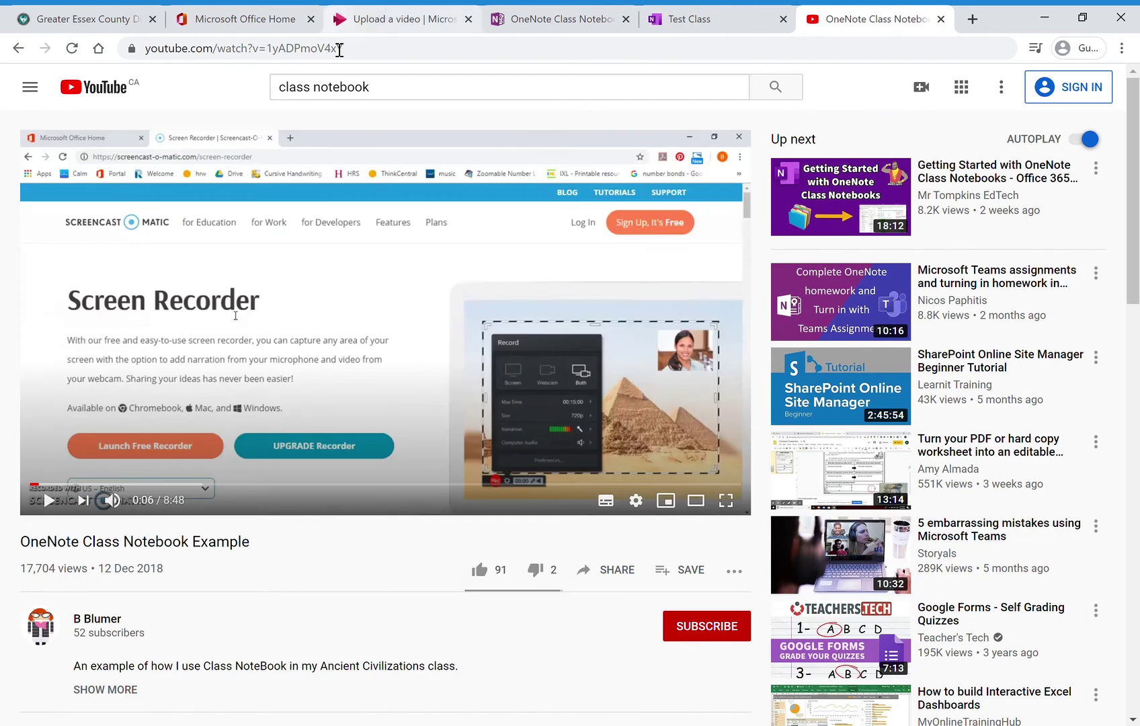
{"action": "left_click", "coordinate": [365, 55]}
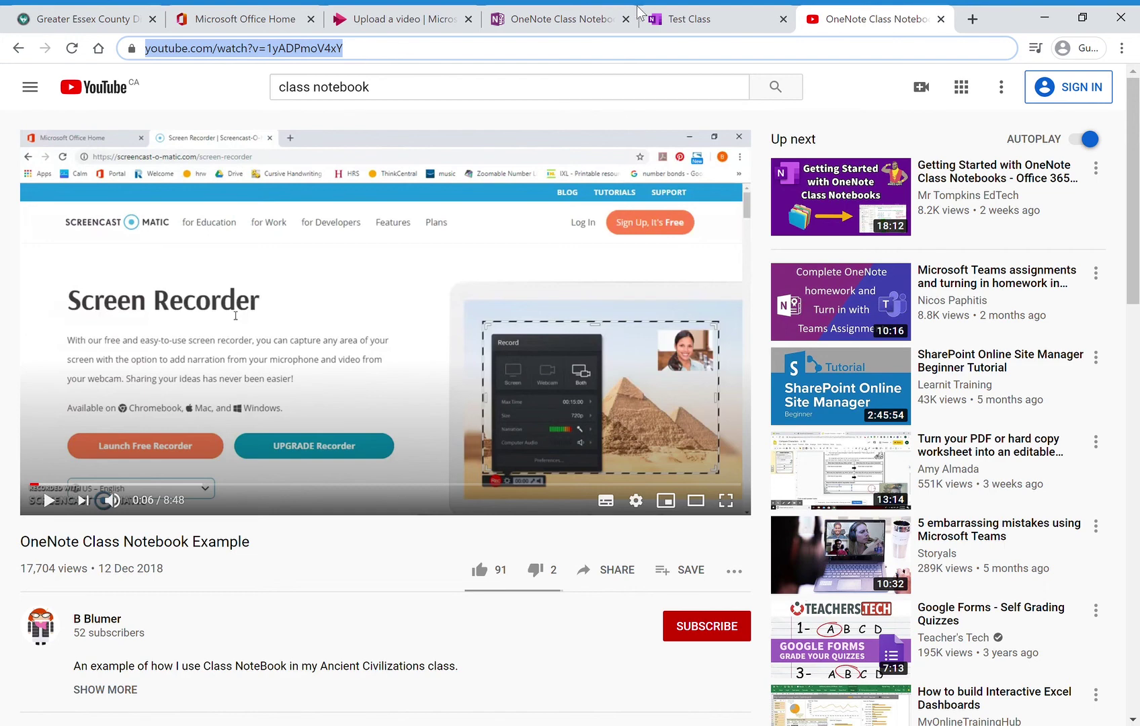
Step: Switch back to the OneNote notebook and write the note "Ctrl + C" on the Number Sense page
{"action": "left_click", "coordinate": [732, 19]}
{"action": "type", "text": "Ctrl "}
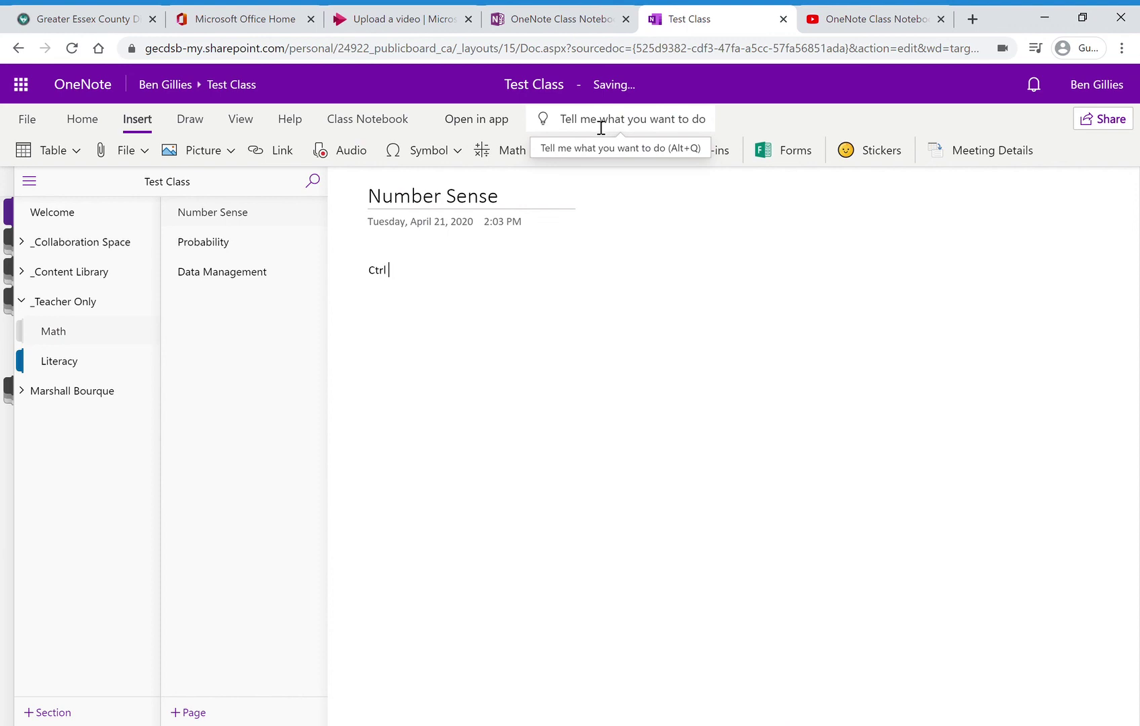
{"action": "type", "text": "+ C"}
Step: Copy the full web address of the "OneNote Class Notebook Example" video on YouTube
{"action": "left_click", "coordinate": [867, 19]}
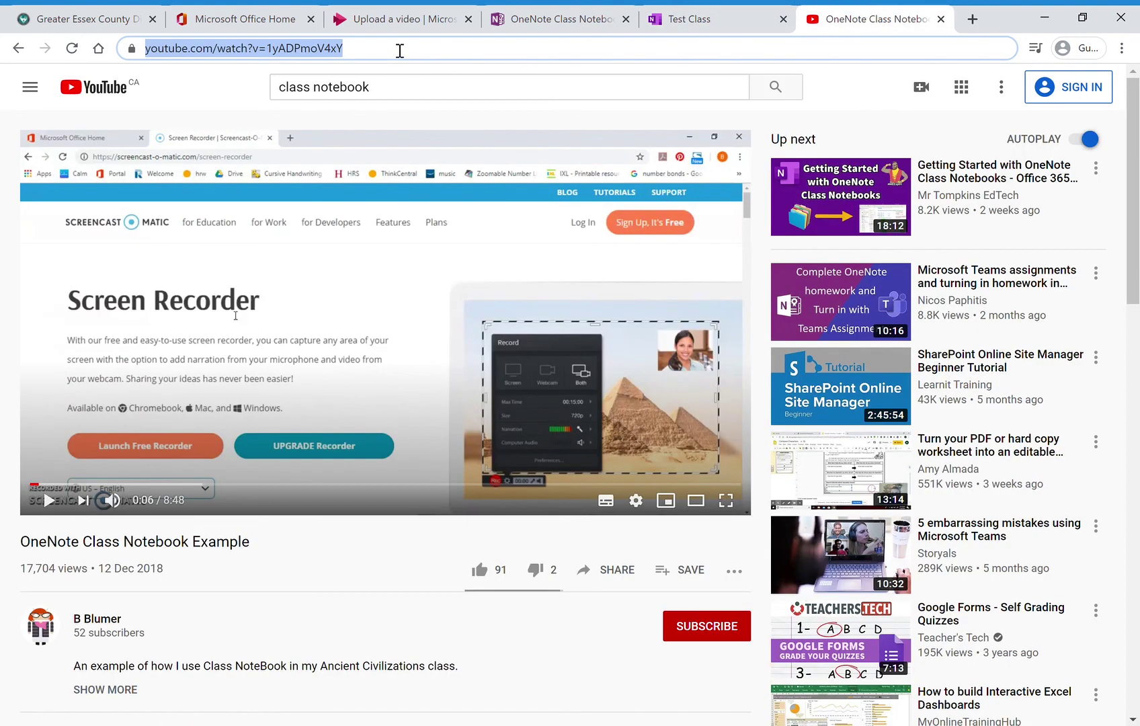
{"action": "left_click", "coordinate": [403, 94]}
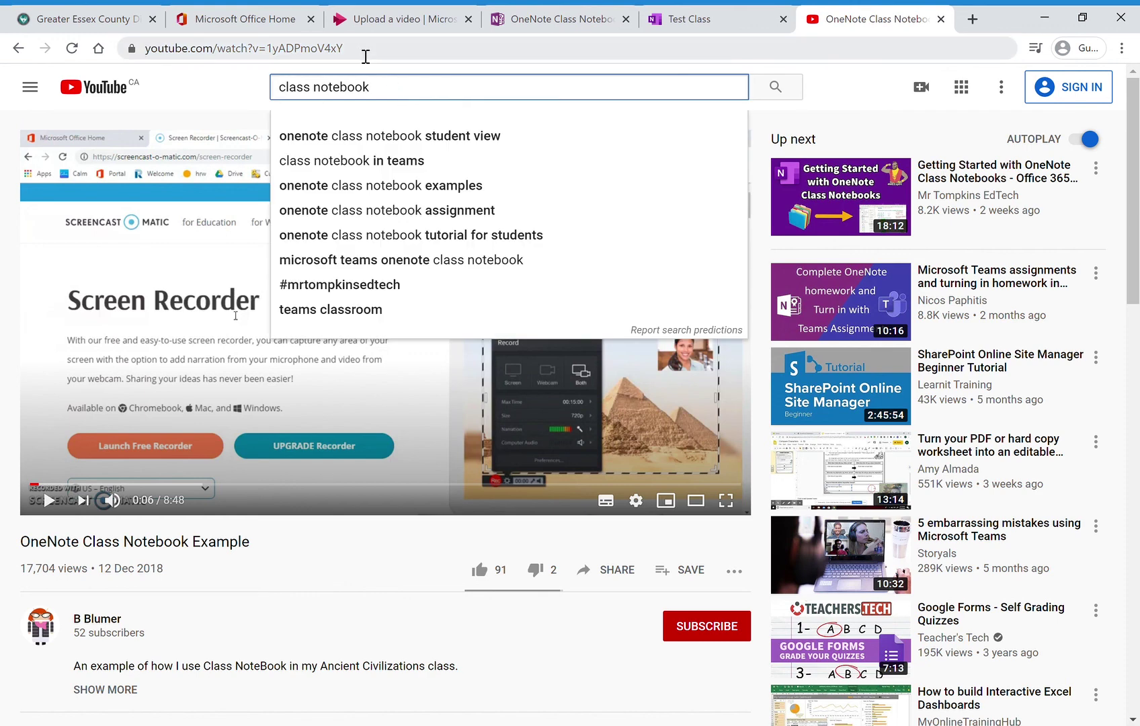
{"action": "left_click", "coordinate": [365, 57]}
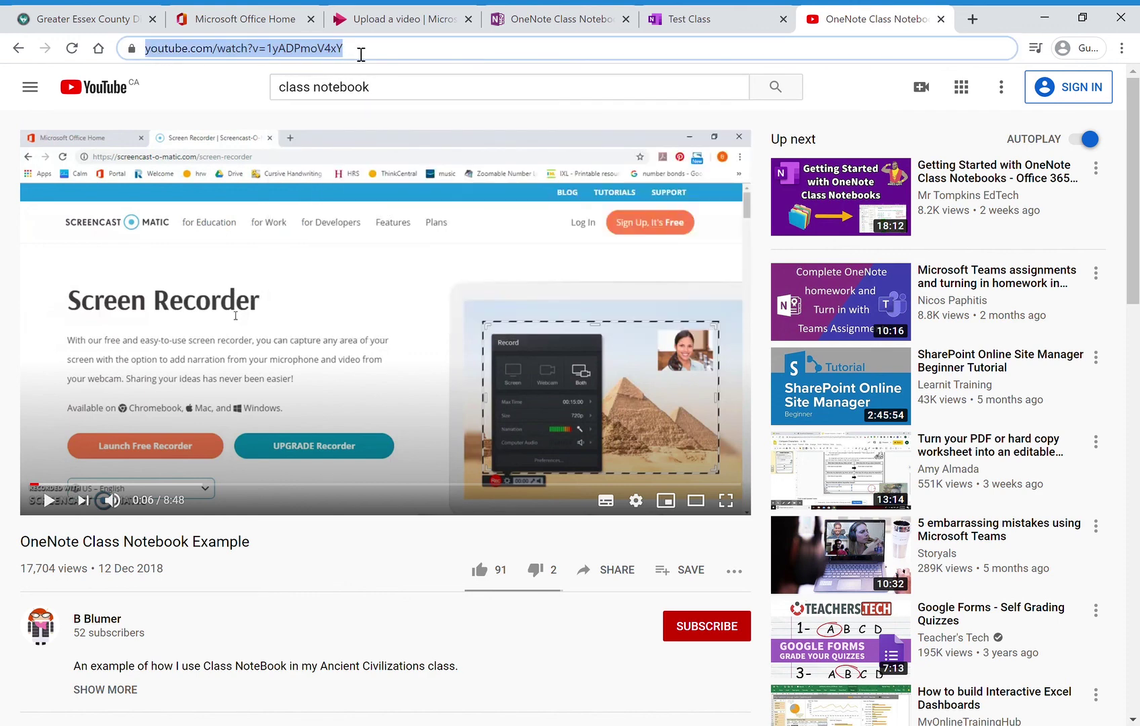
Step: Return to the OneNote notebook and replace the shortcut note on the Number Sense page with the copied video address
{"action": "left_click", "coordinate": [681, 17]}
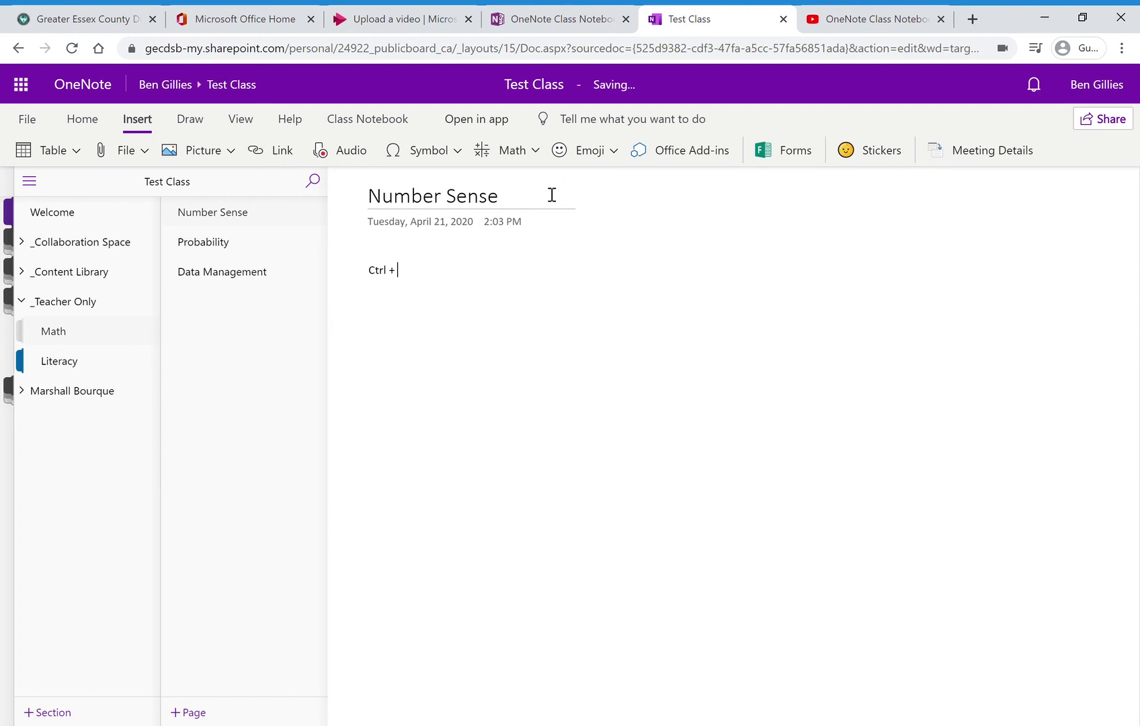
{"action": "type", "text": "V"}
{"action": "key", "text": "BackSpace"}
{"action": "key", "text": "BackSpace"}
{"action": "key", "text": "BackSpace"}
{"action": "key", "text": "BackSpace"}
{"action": "key", "text": "BackSpace"}
{"action": "key", "text": "BackSpace"}
{"action": "key", "text": "BackSpace"}
{"action": "key", "text": "BackSpace"}
{"action": "key", "text": "ctrl+v"}
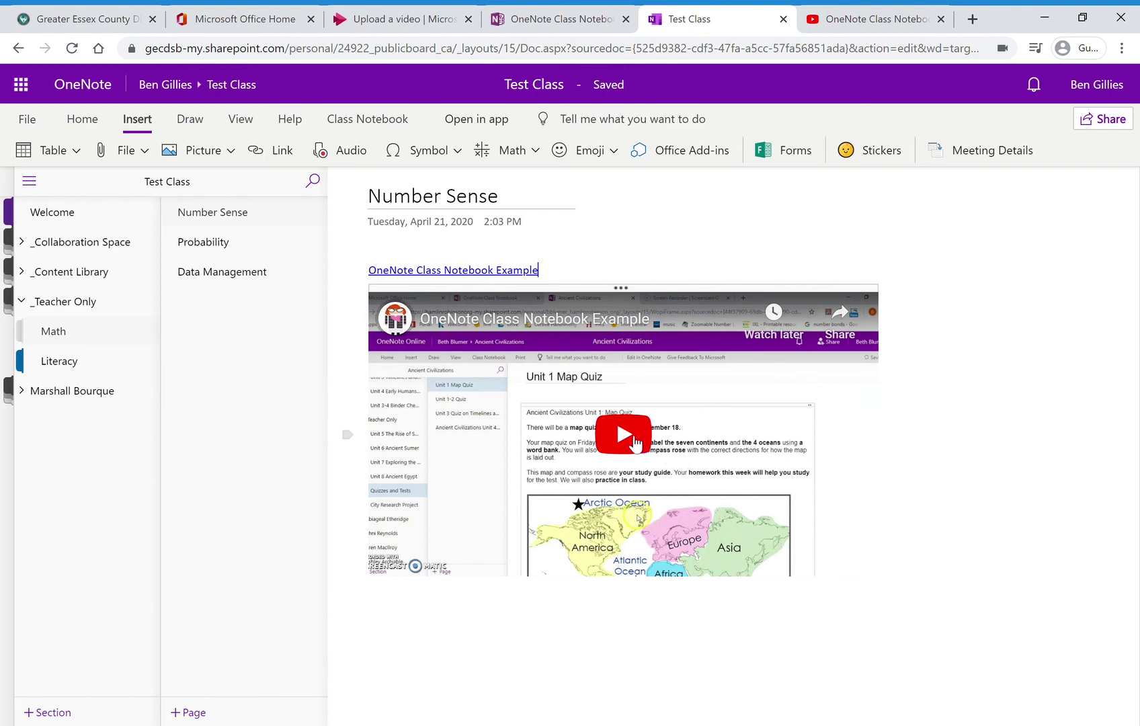
Step: Test the embedded video by starting and pausing it on the Number Sense page
{"action": "left_click", "coordinate": [634, 438]}
{"action": "left_click", "coordinate": [404, 569]}
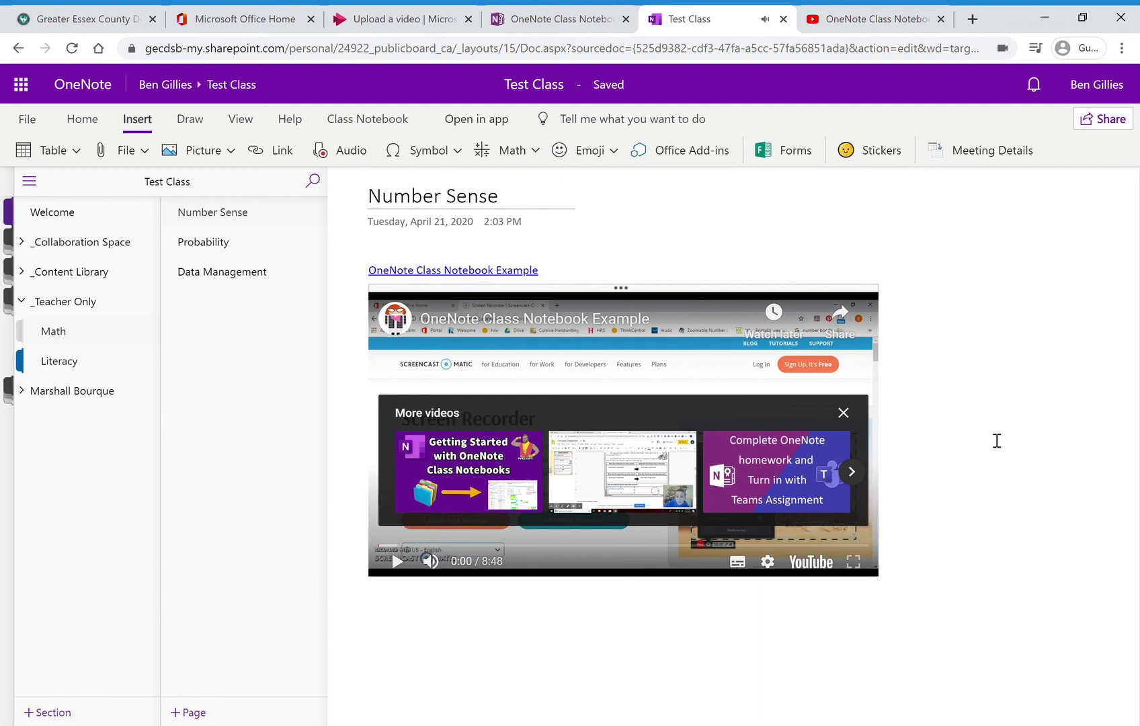